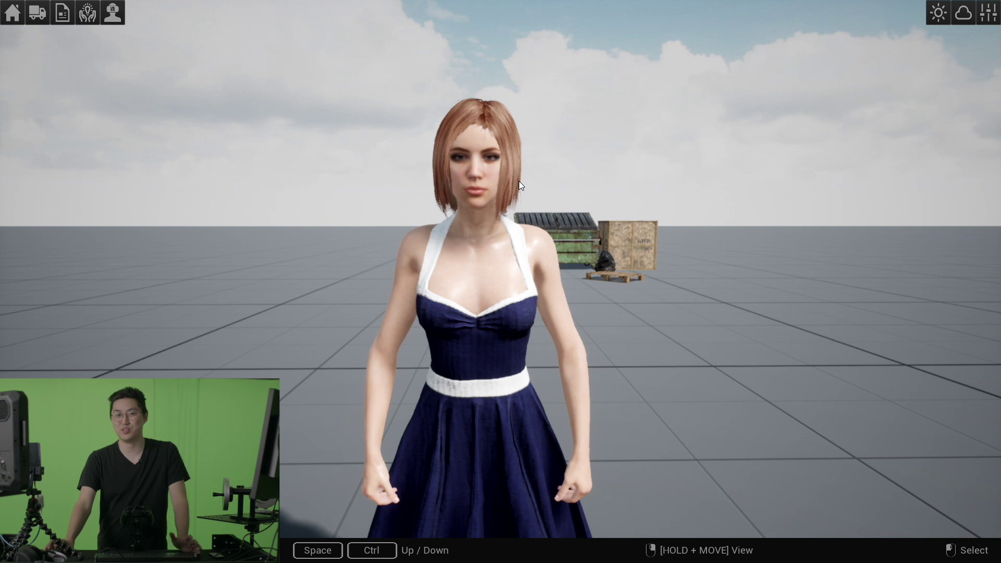
Switch the woman face actor to FaceCap Mode and open the FaceCap connection instructions
left_click(499, 267)
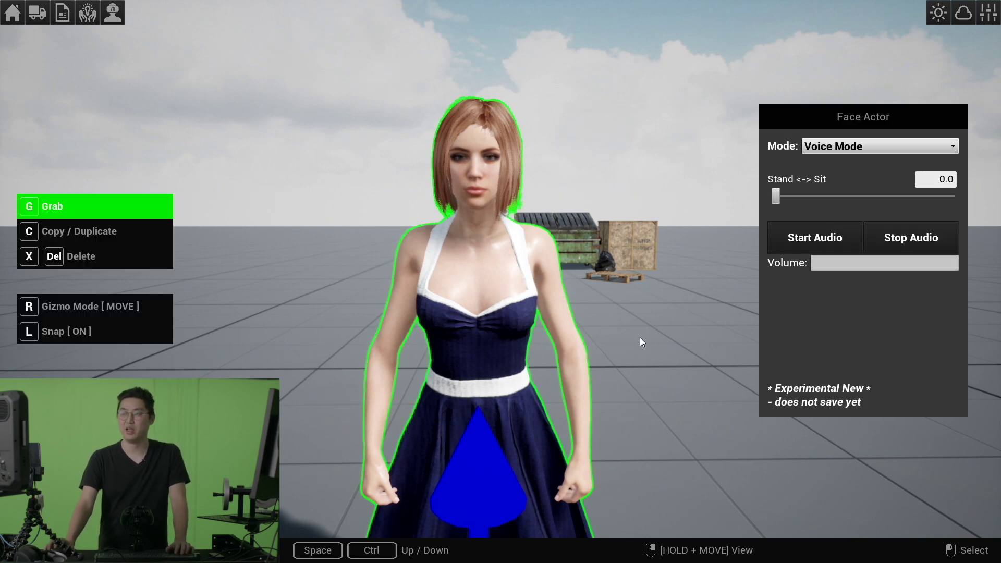
right_click_drag(640, 338, 637, 380)
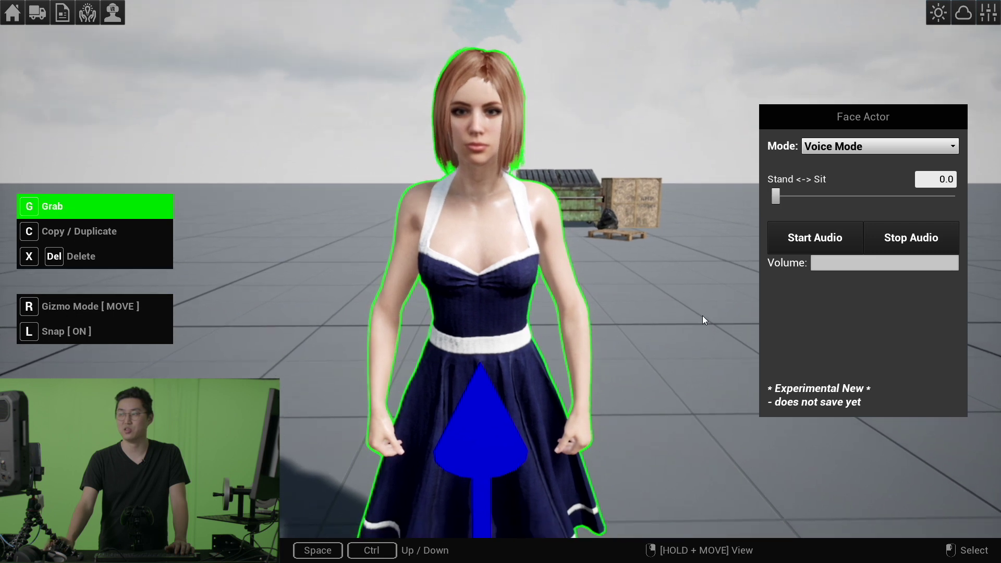
left_click(847, 148)
left_click(849, 174)
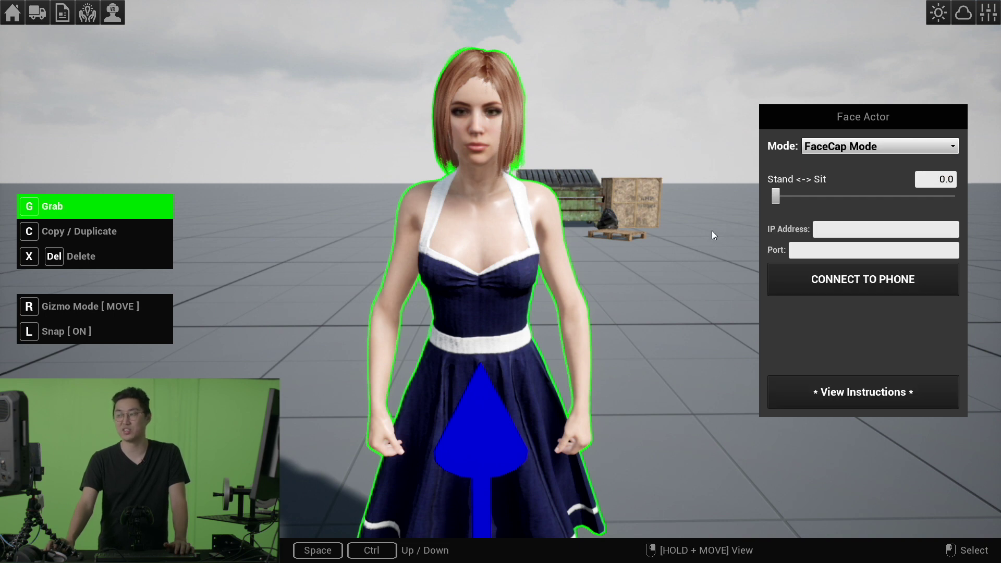
mouse_move(659, 269)
right_mouse_down()
mouse_move(659, 278)
mouse_move(669, 271)
right_mouse_up()
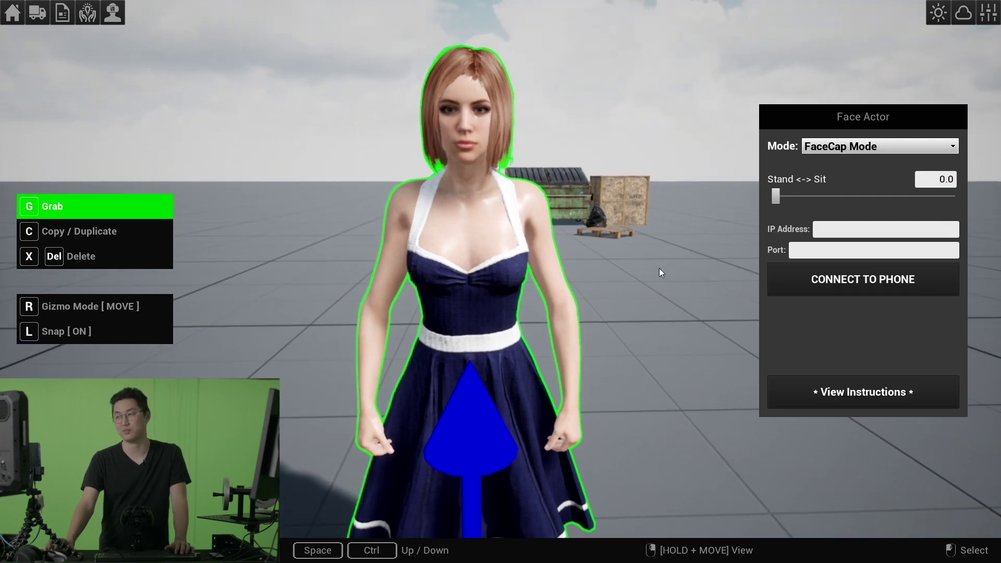
left_click(808, 399)
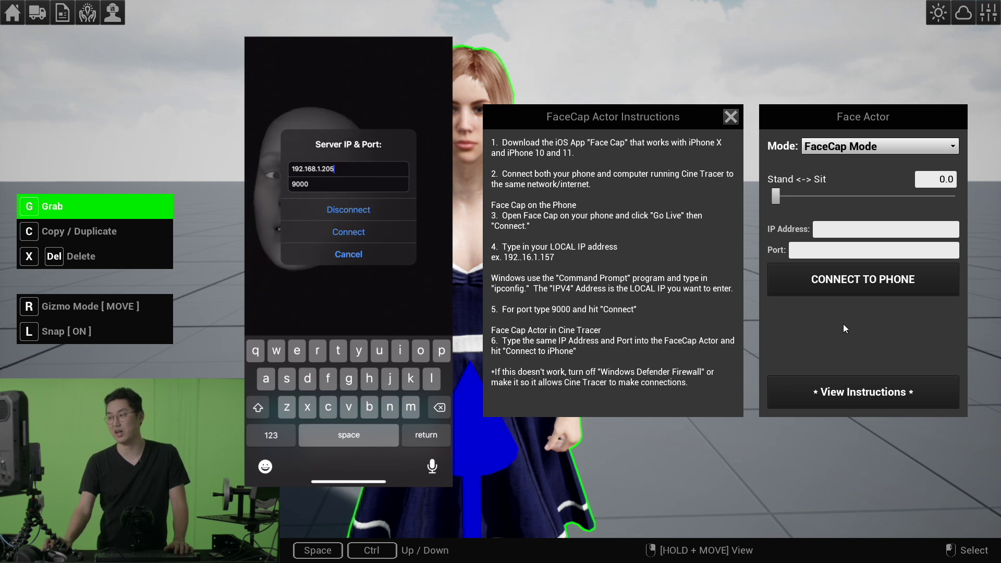
Set the face actor's IP address to 192.168.1.205 and its port to 9000
left_click(839, 231)
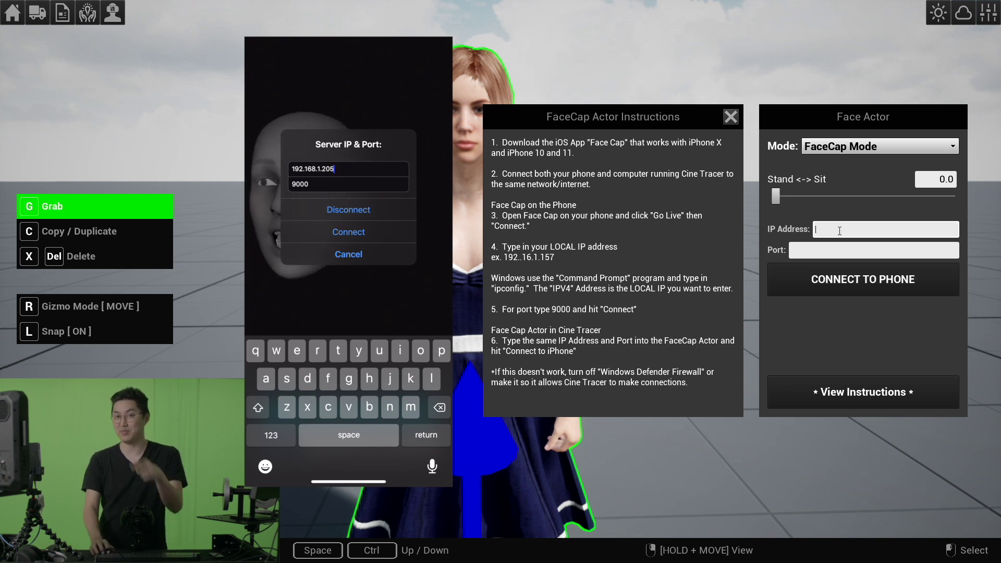
type("192")
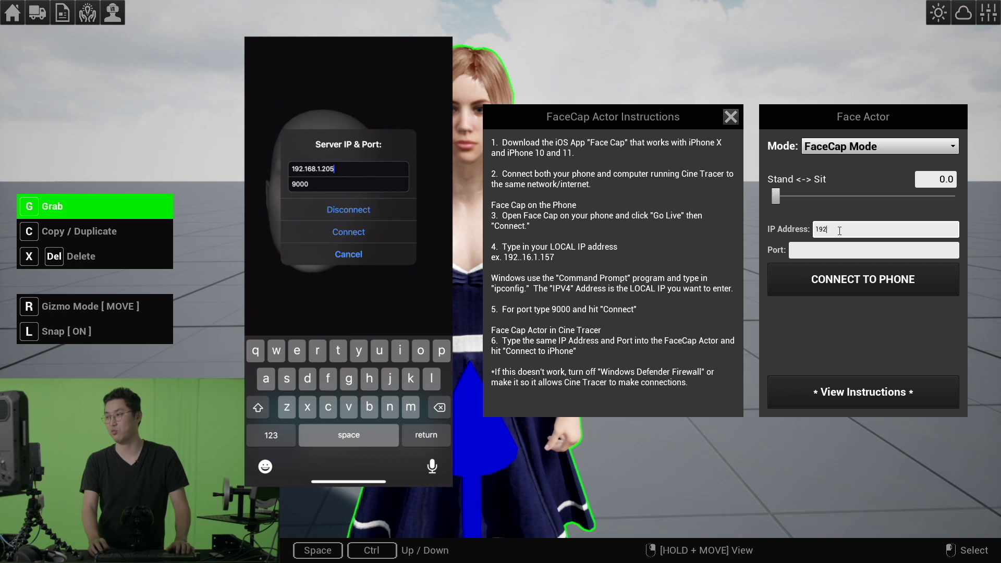
type(".168.1.")
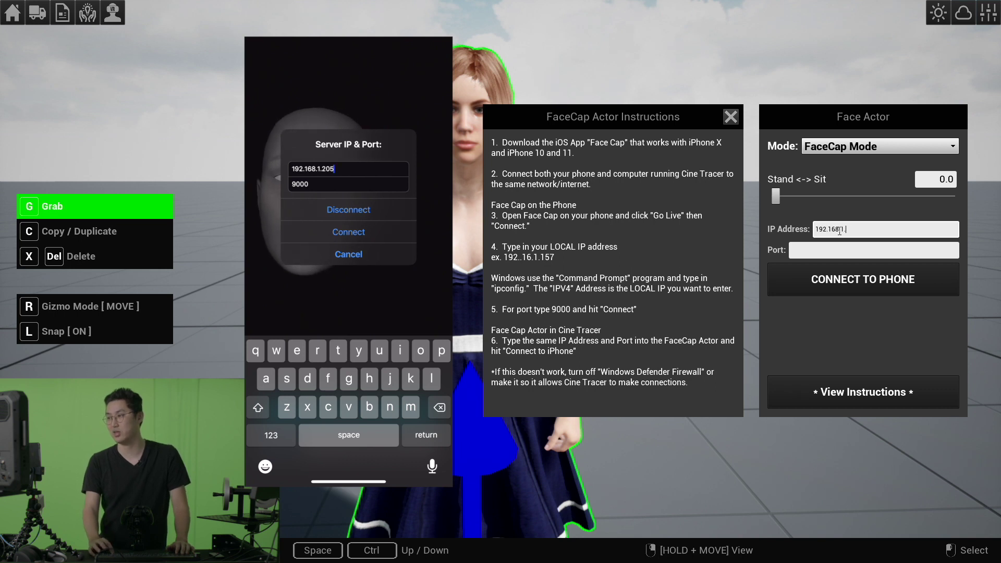
type("1")
key("BackSpace")
type("205")
left_click(844, 250)
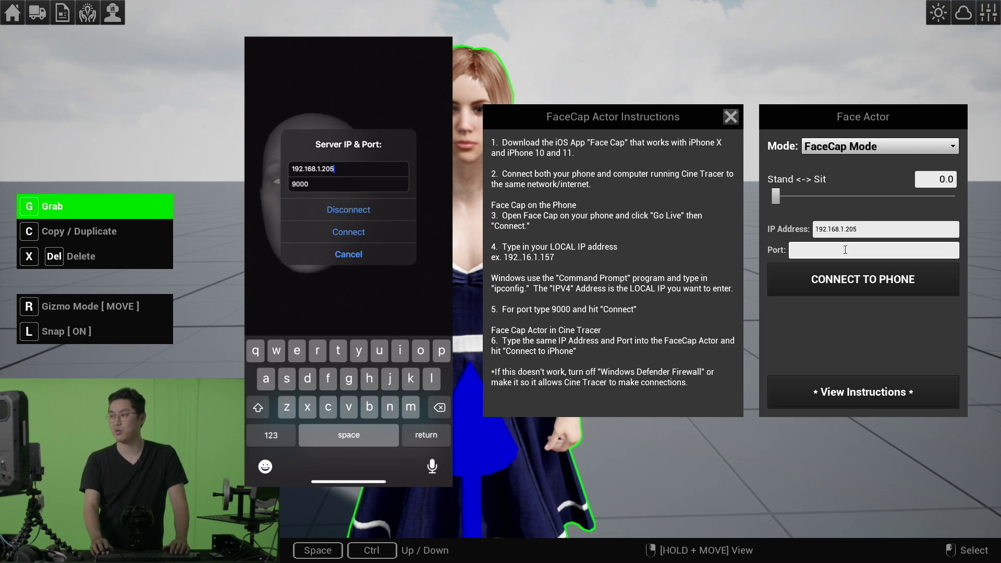
type("9000")
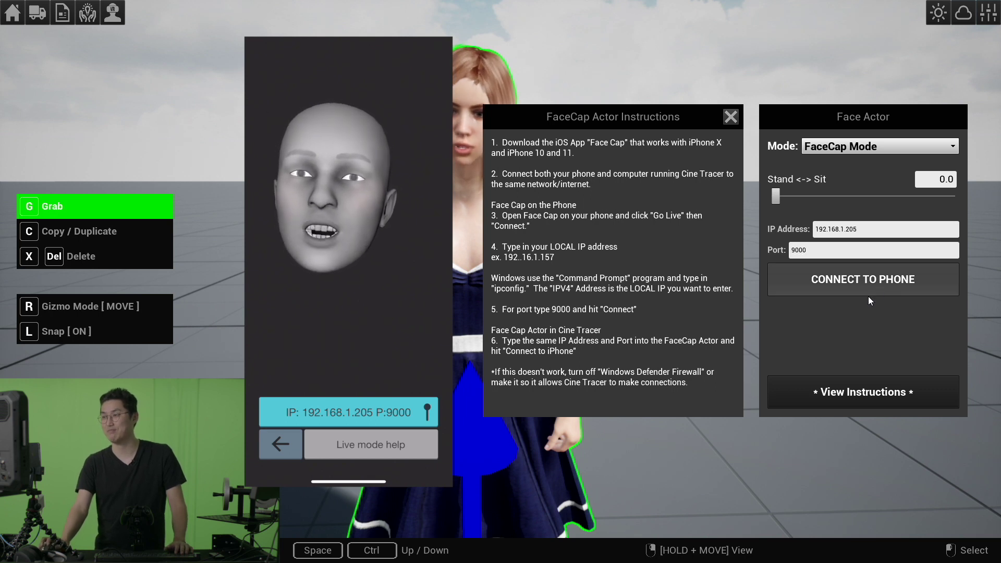
Close the FaceCap instructions, deselect the actor and examine her face motion from close up
left_click(728, 118)
left_click(658, 193)
right_click_drag(658, 193, 662, 159)
key("w")
key("s")
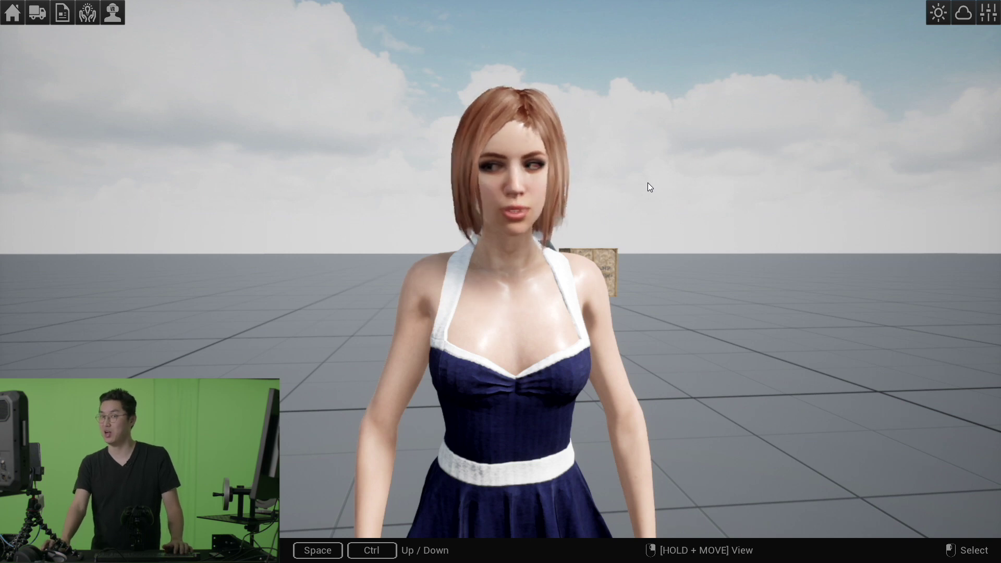
right_click_drag(670, 217, 696, 219)
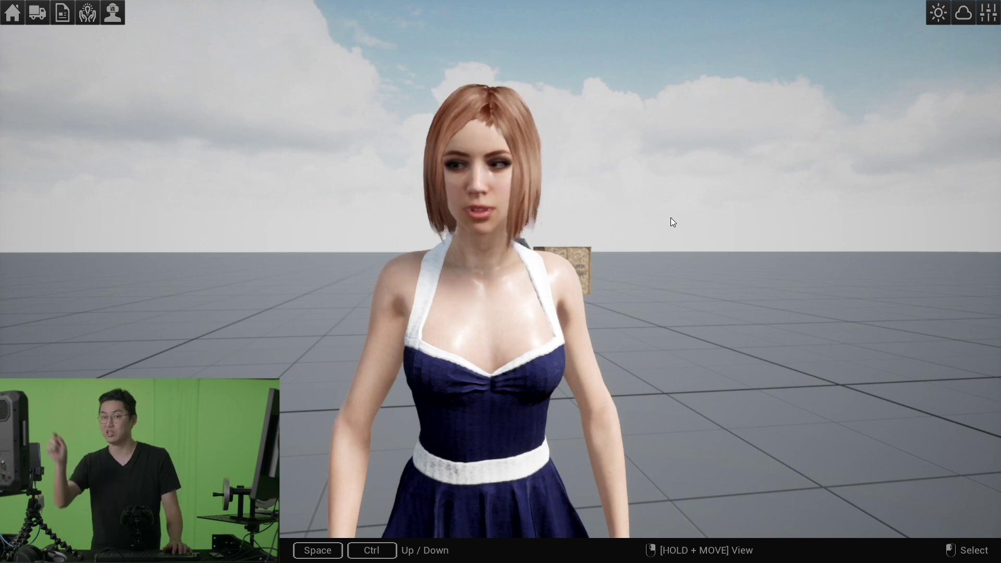
key("s")
right_click_drag(681, 243, 679, 243)
key("w")
Place a Parametric Cyc Wall from the studio building pieces behind the actor, spun to face the view
key("Tab")
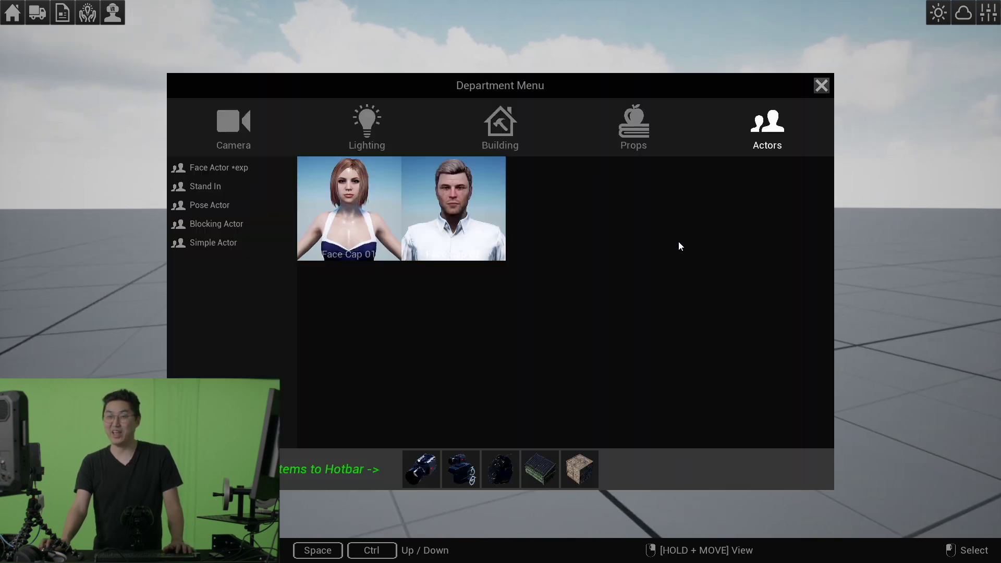
left_click(487, 133)
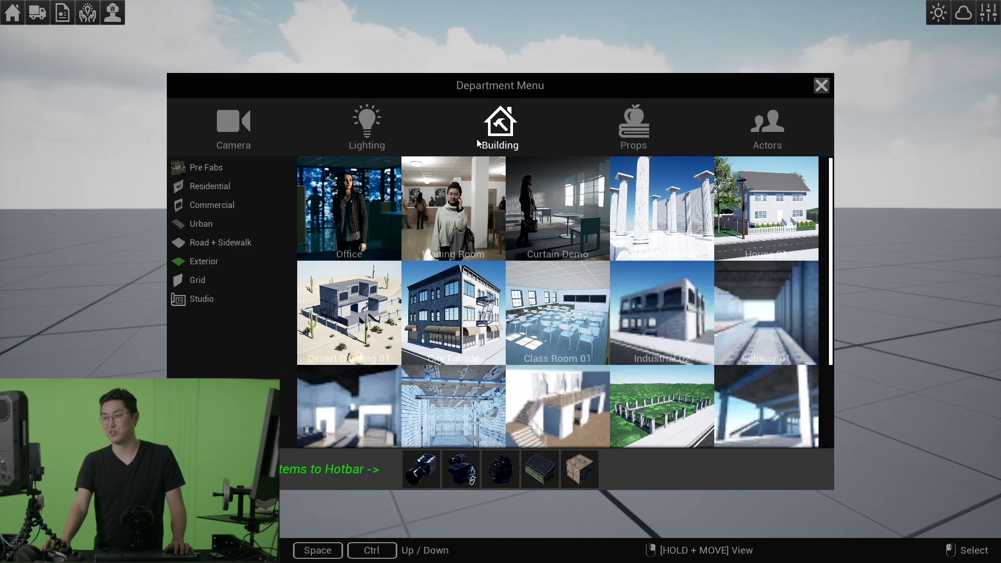
left_click(237, 296)
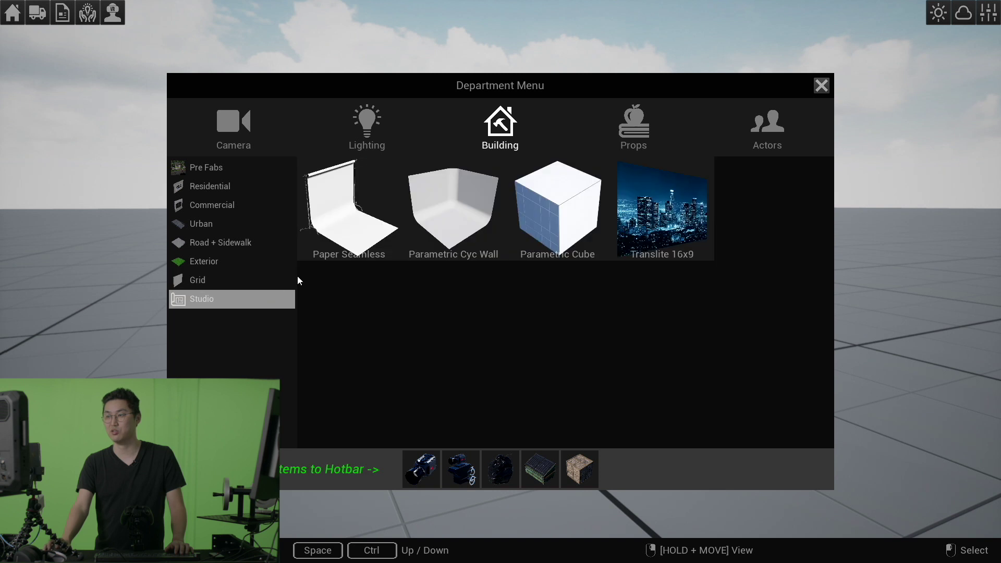
left_click(433, 216)
scroll(403, 326, "down", 5)
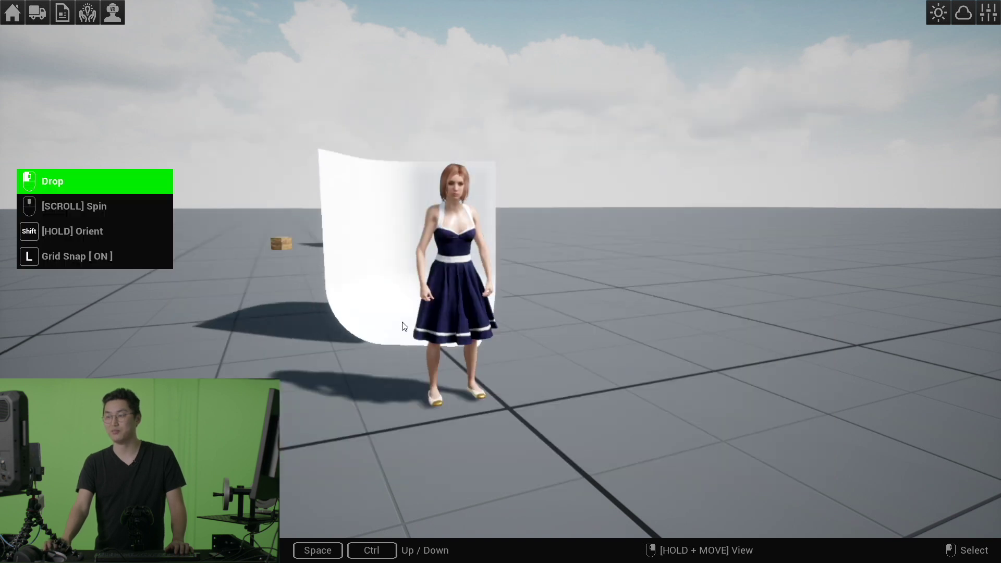
left_click(388, 334)
Resize the cyclorama to about 224 cm wide, 356 cm deep and 382 cm high
mouse_move(801, 182)
left_mouse_down()
mouse_move(843, 183)
mouse_move(799, 193)
mouse_move(793, 182)
mouse_move(801, 182)
left_mouse_up()
left_click_drag(794, 216, 809, 216)
left_click_drag(794, 255, 818, 255)
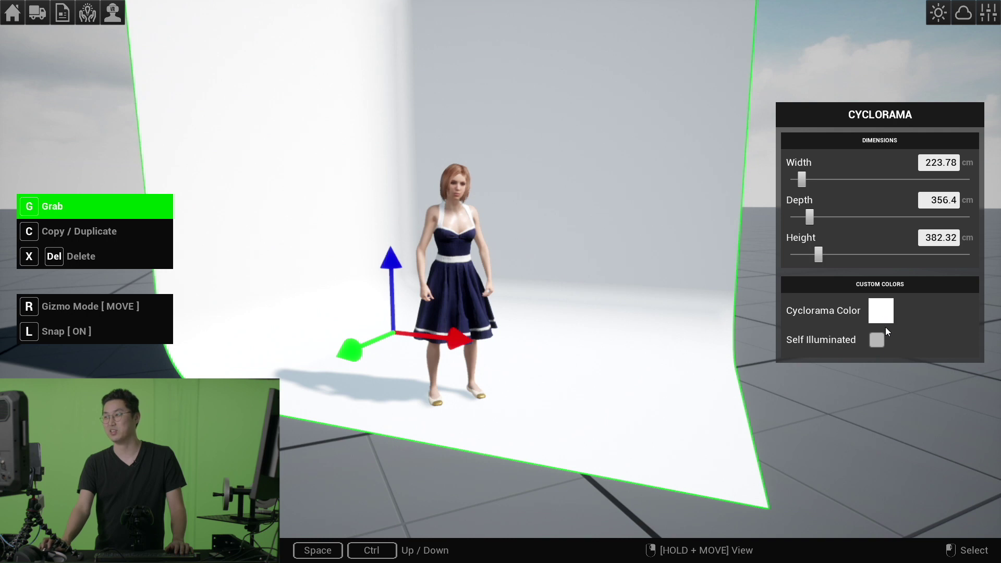
Make the cyclorama self illuminated and colour it bright saturated green, then deselect it
left_click(877, 340)
left_click(880, 310)
left_click(675, 246)
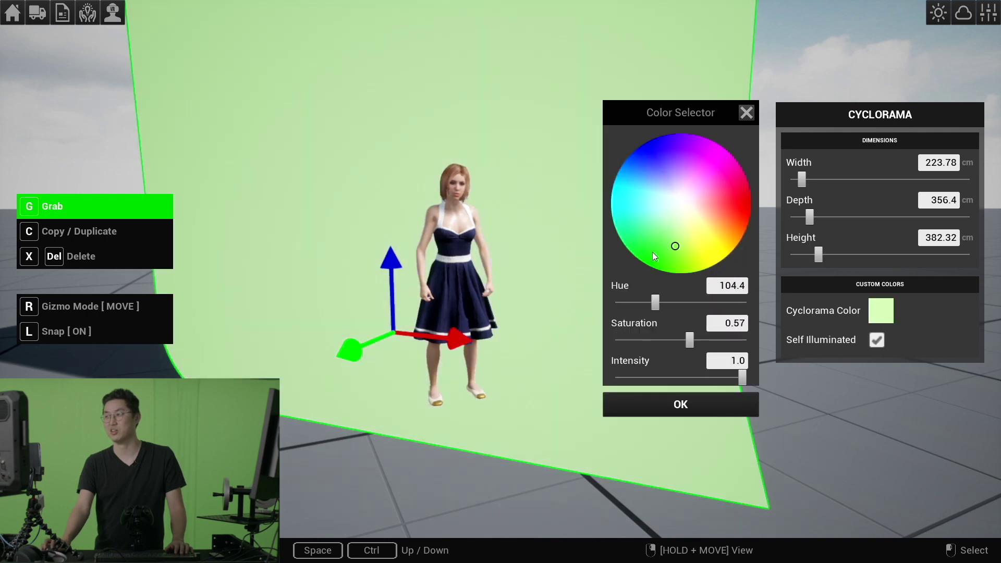
left_click(640, 257)
left_click(677, 405)
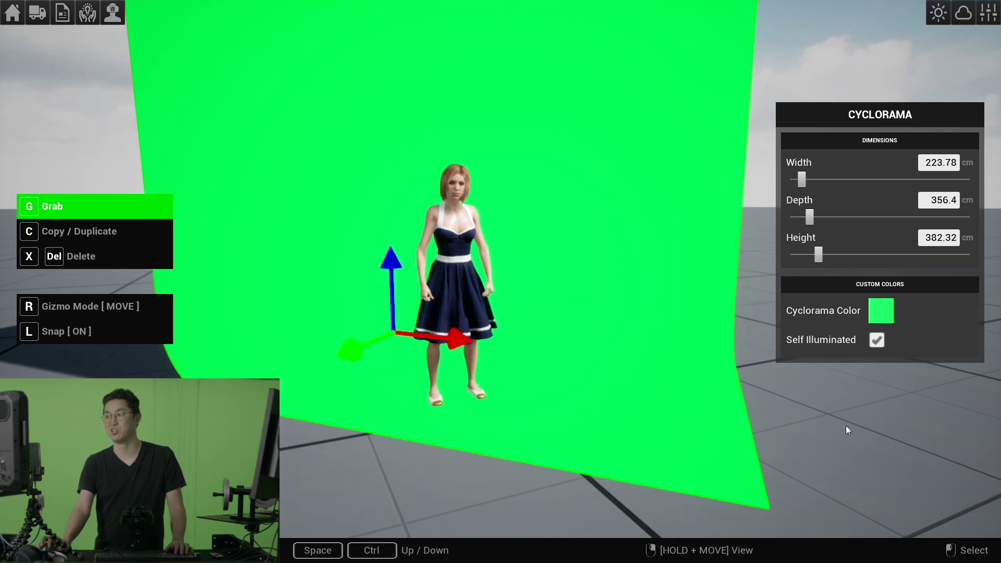
left_click(792, 398)
Place a Free Camera on the floor in front of the actor and the green cyclorama
right_click_drag(792, 397, 769, 402)
key("Tab")
left_click(214, 128)
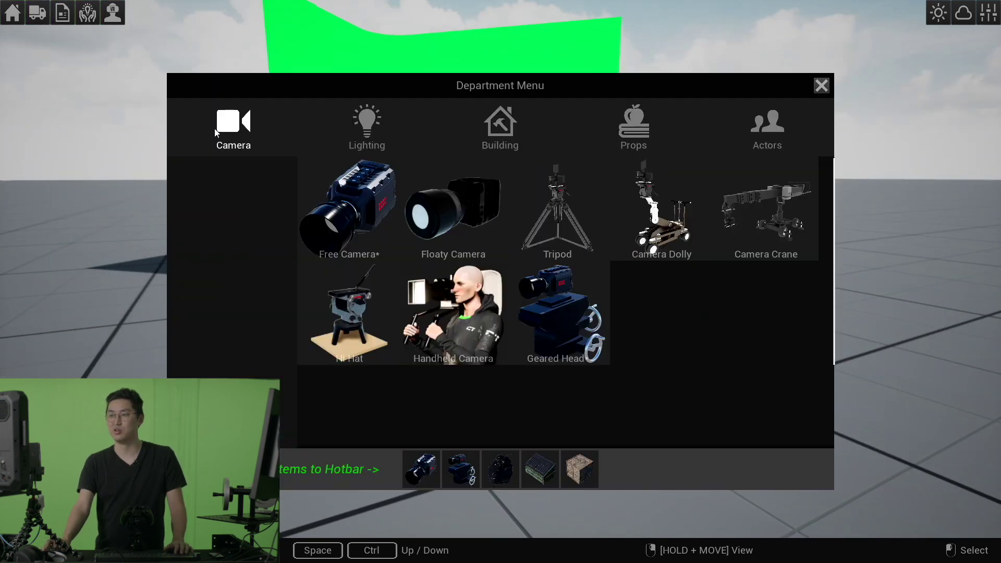
left_click(343, 215)
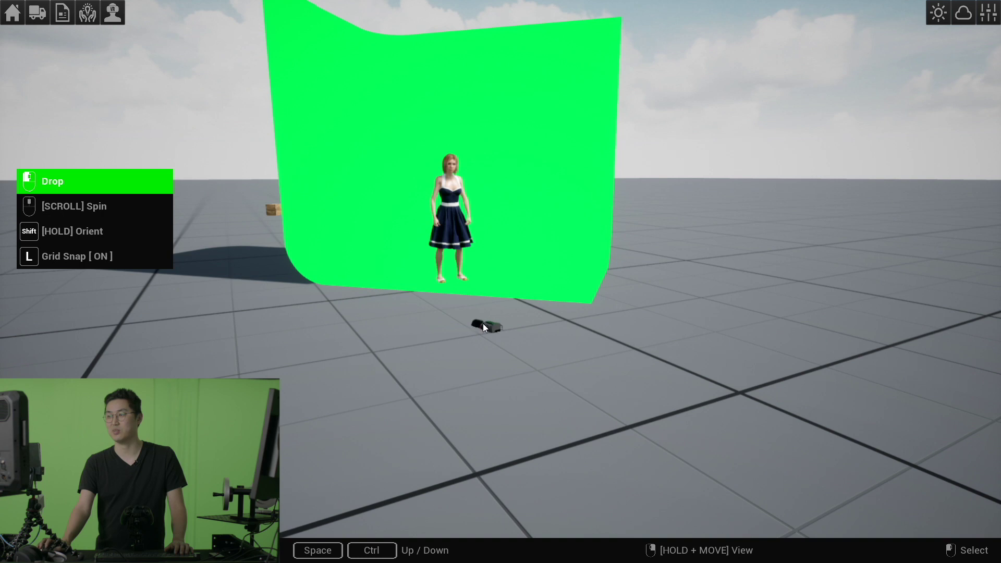
left_click(483, 323)
Operate the free camera to frame the actor from the waist up against the green, and set manual focus distance on her face
double_click(493, 325)
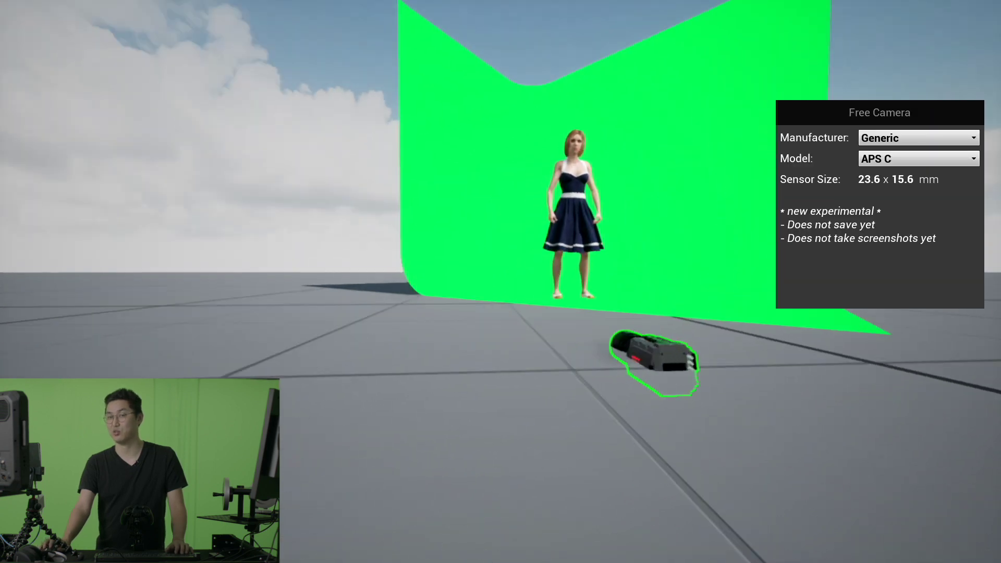
key("space")
key("w")
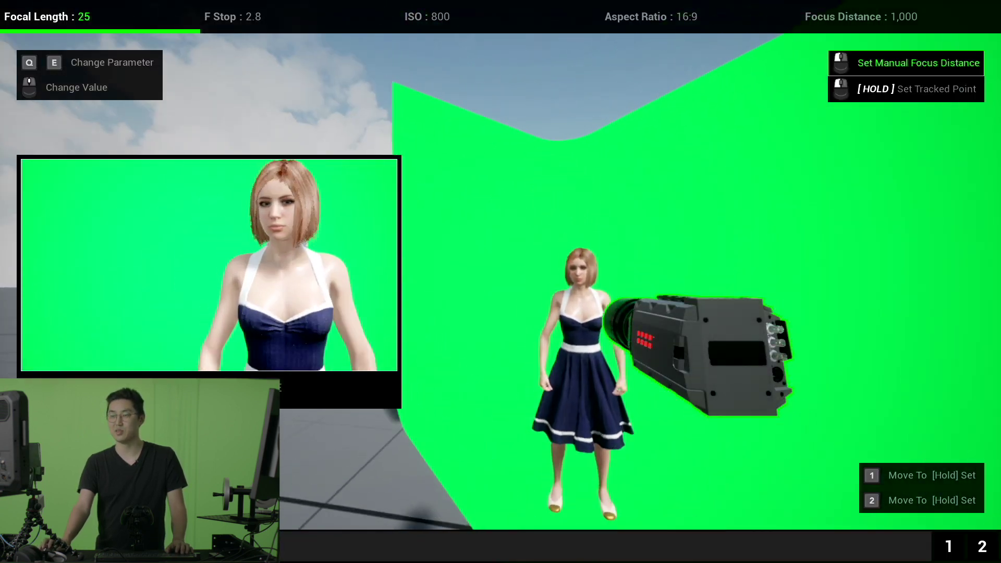
key("s")
key("d")
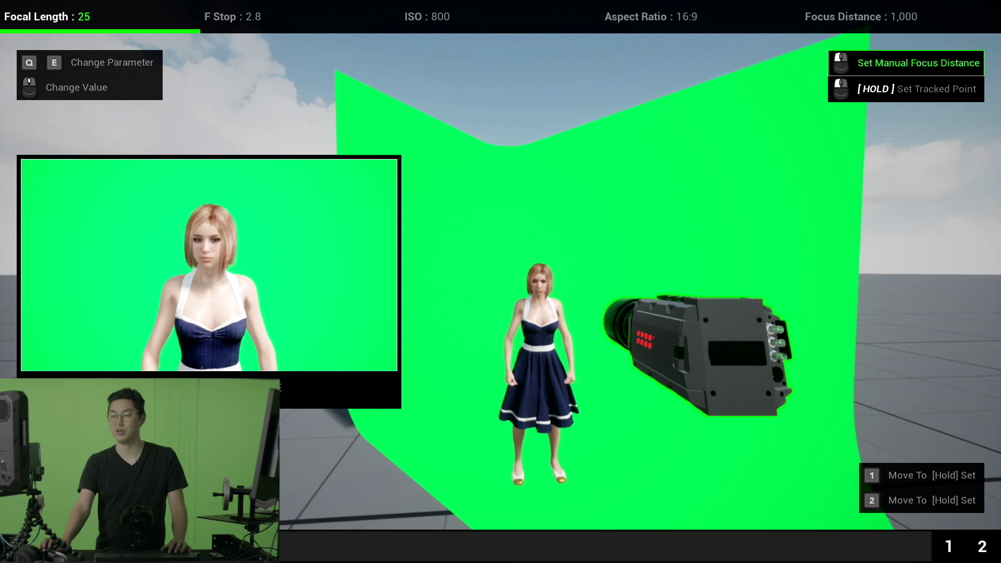
key("f")
left_click(500, 281)
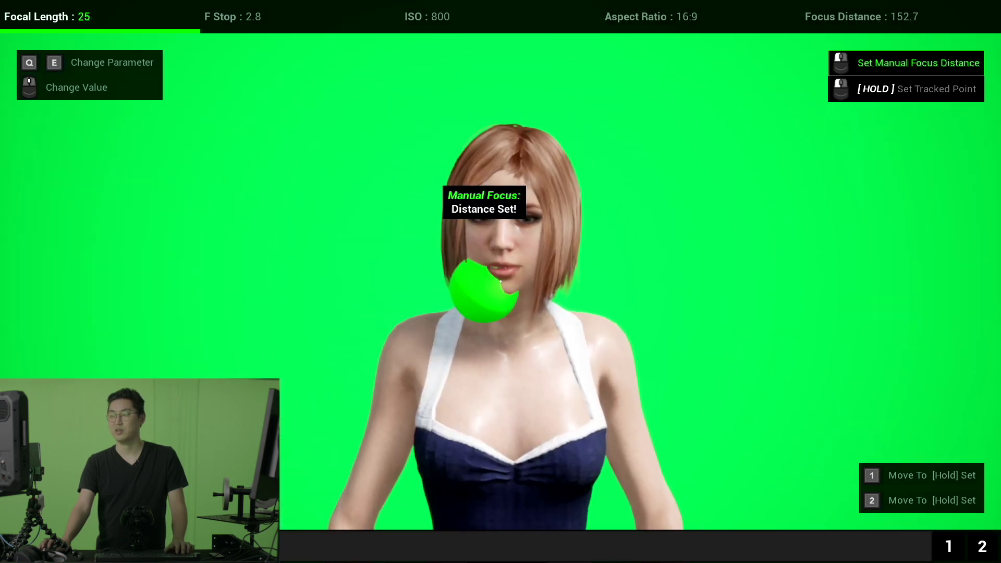